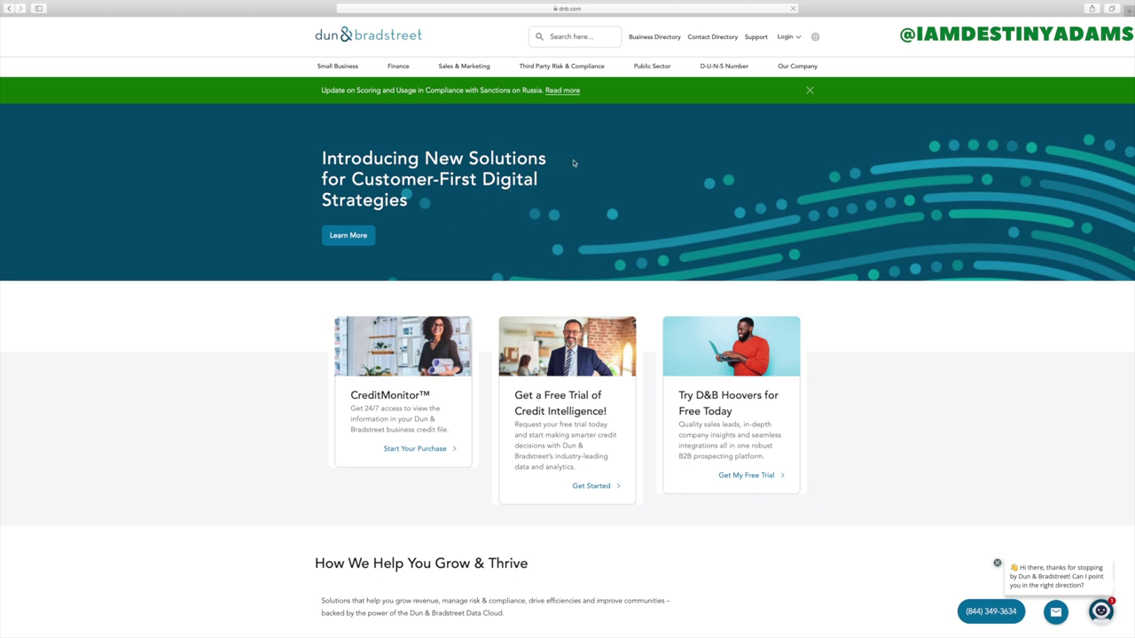
- Open the D-U-N-S Number menu in the homepage's top navigation bar
click(727, 68)
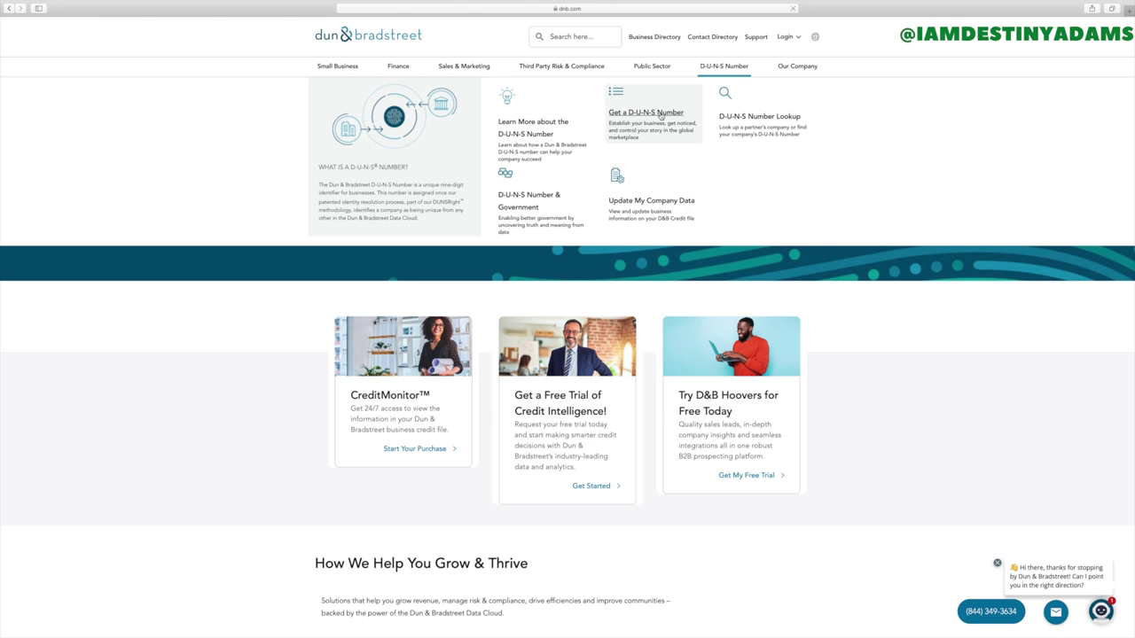
- Go to the Get a D-U-N-S Number page from the D-U-N-S Number menu
click(661, 116)
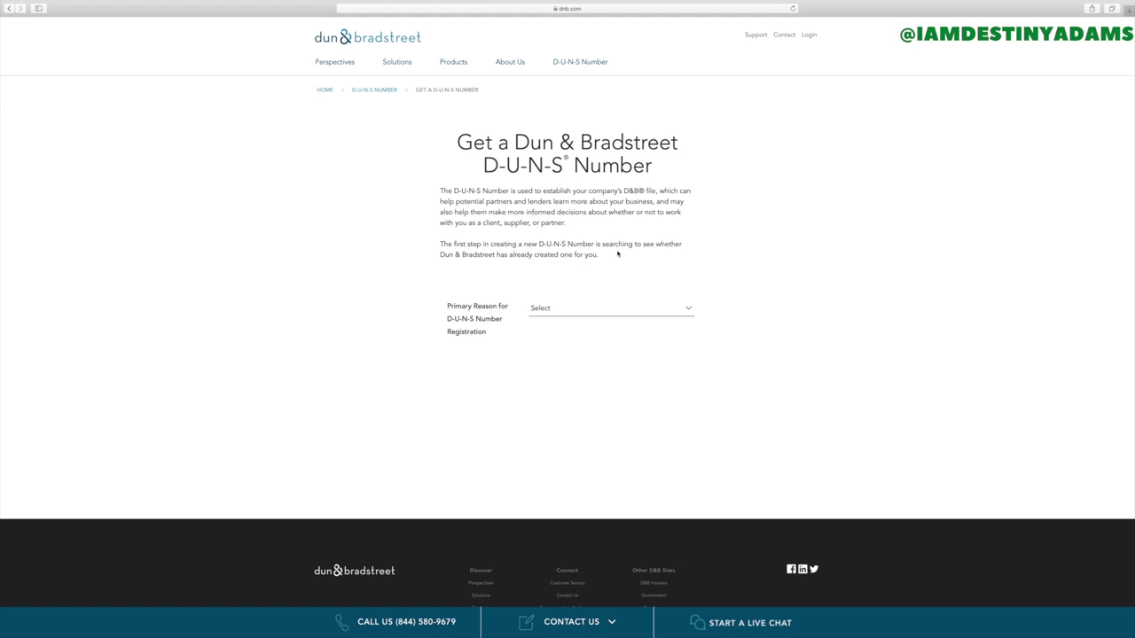
- Choose 'I have a U.S. based business' and enter the legal name Destine Hair Collection
click(559, 312)
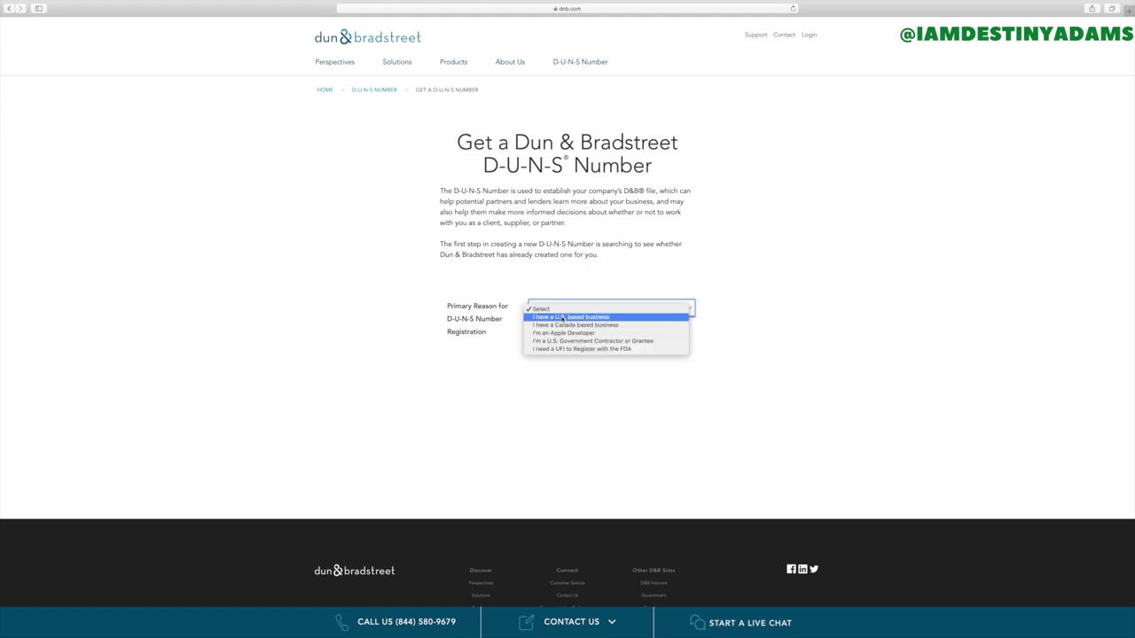
click(562, 318)
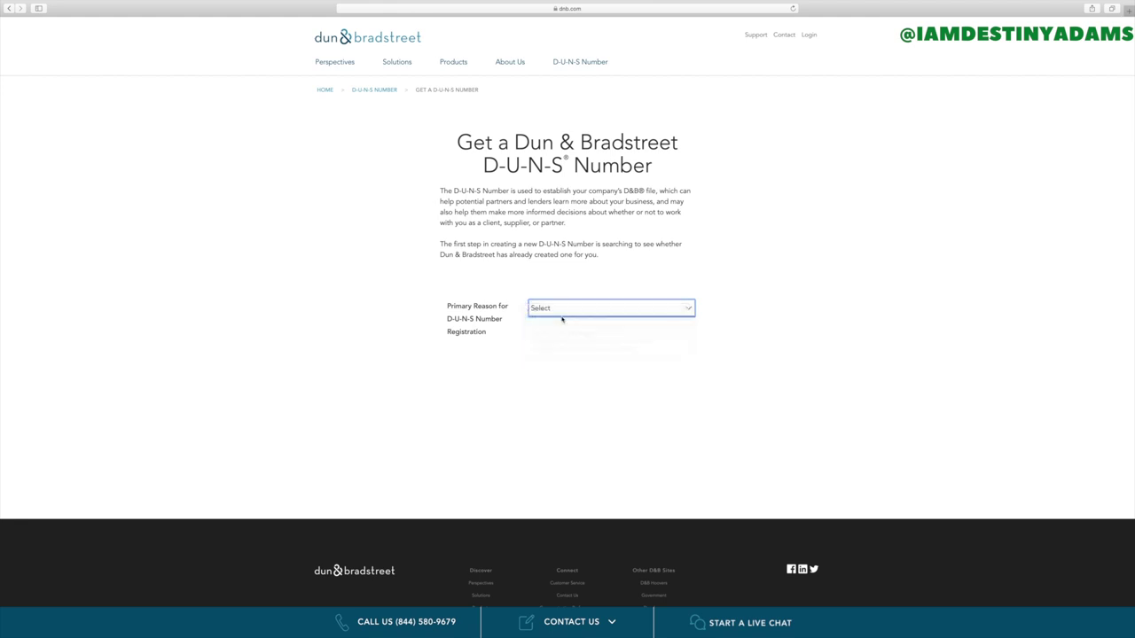
scroll(562, 320, down, 1)
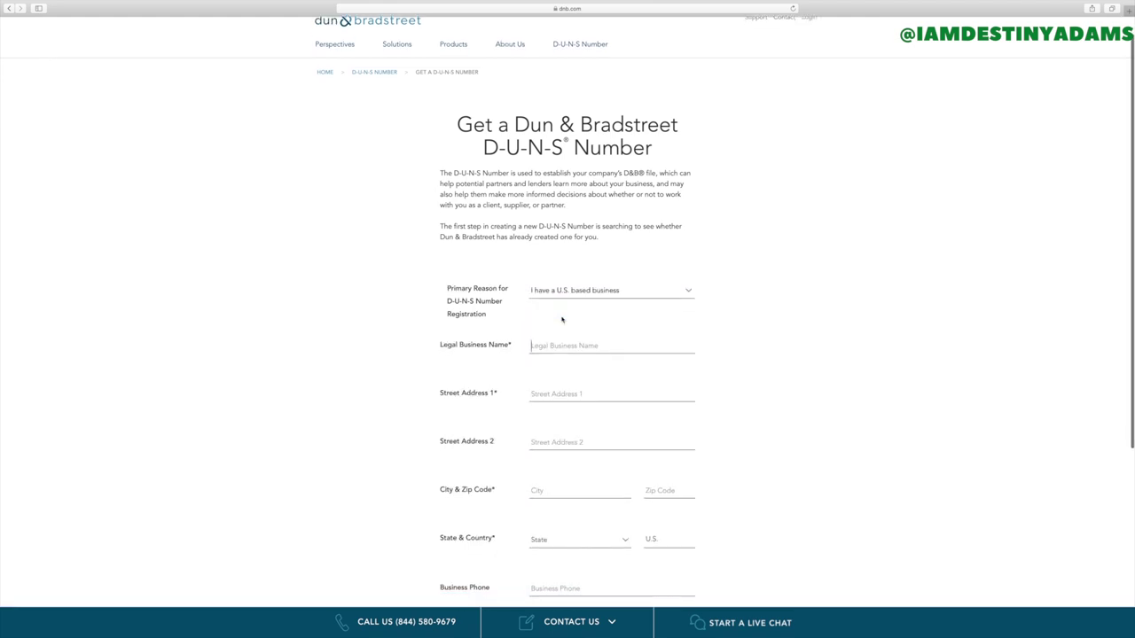
scroll(568, 317, down, 3)
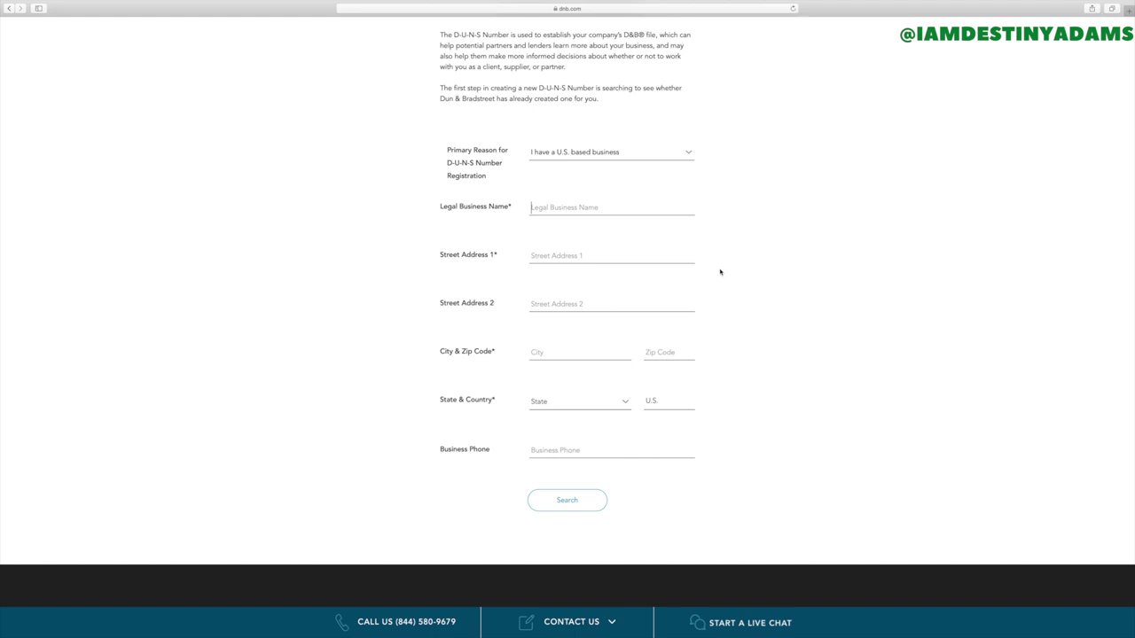
text(Destine Hair Collection)
- Enter the business's street address, city and zip code, fixing the typos
click(631, 258)
click(558, 354)
scroll(557, 354, up, 1)
text(Gran)
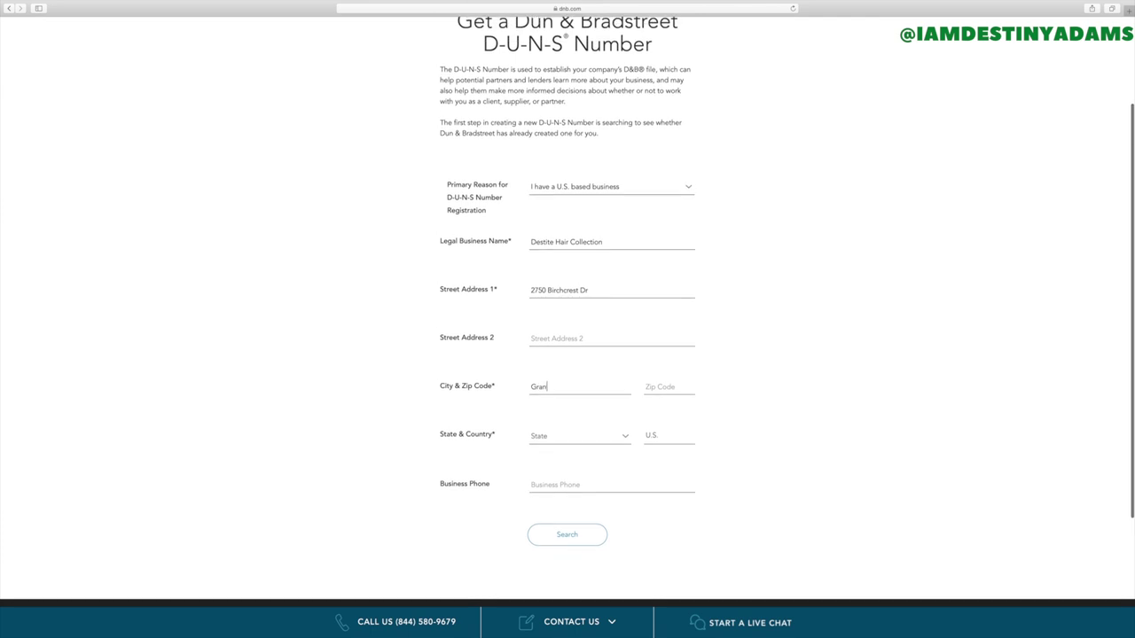
text(d R)
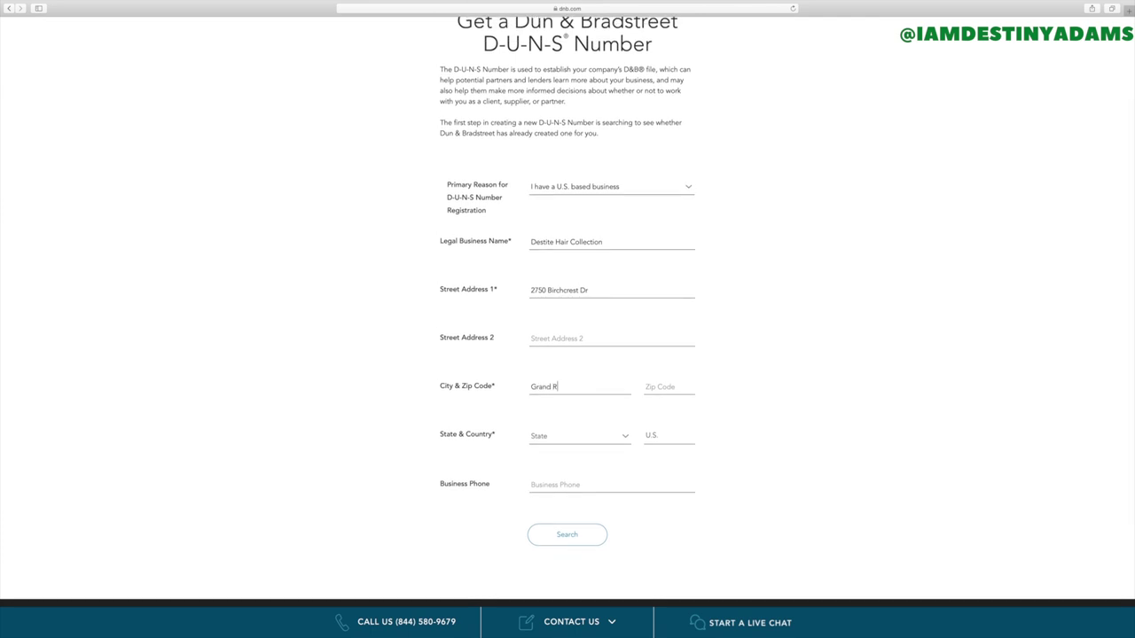
text(paids)
key(BackSpace)
key(BackSpace)
key(BackSpace)
key(BackSpace)
key(BackSpace)
text(apisds)
click(659, 380)
text(49506)
- Set the state to Michigan and search for the business's D-U-N-S record
click(580, 442)
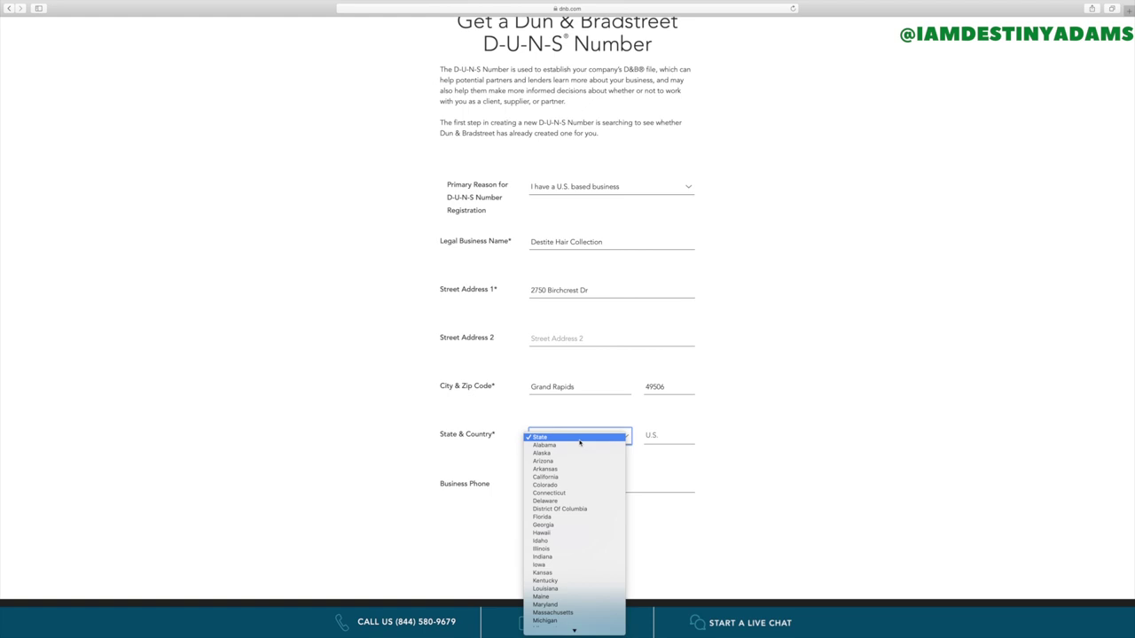
click(545, 620)
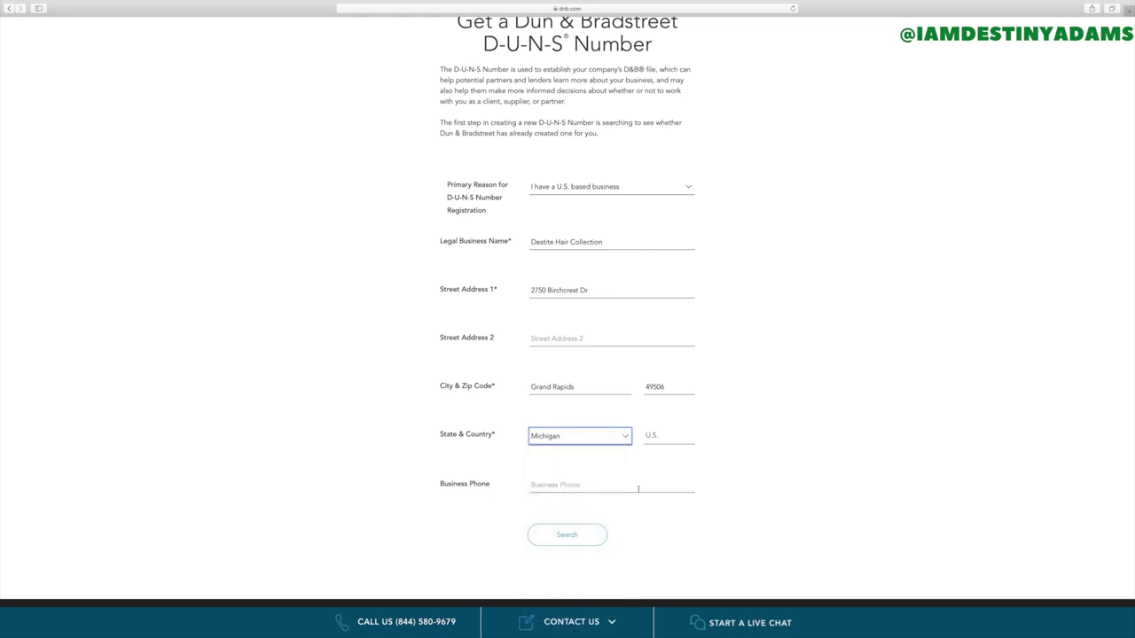
click(651, 438)
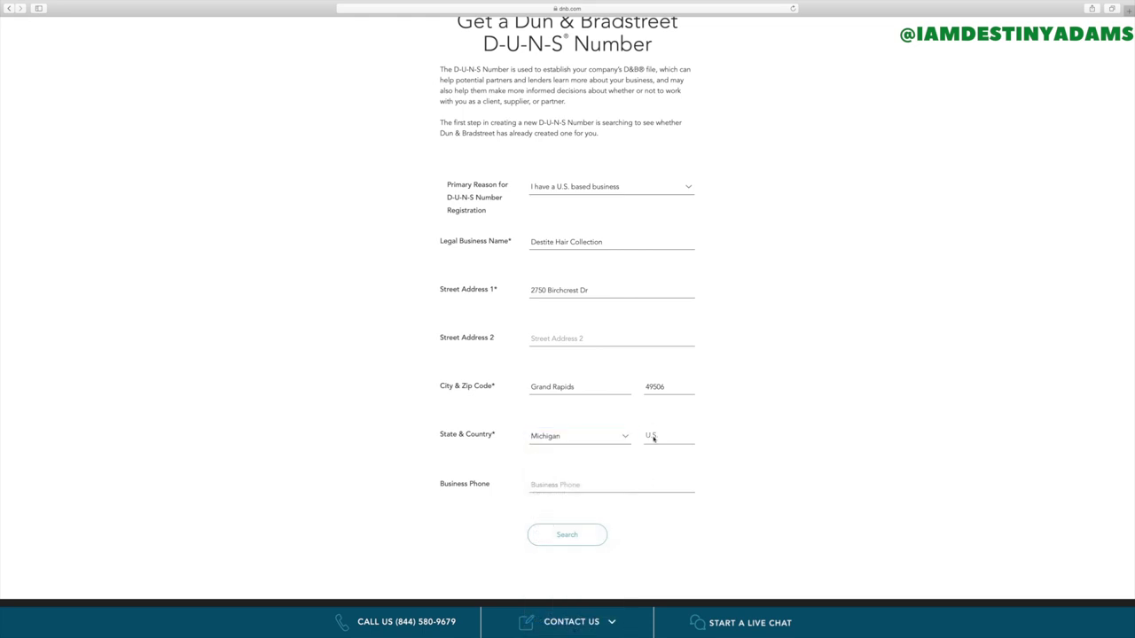
click(567, 536)
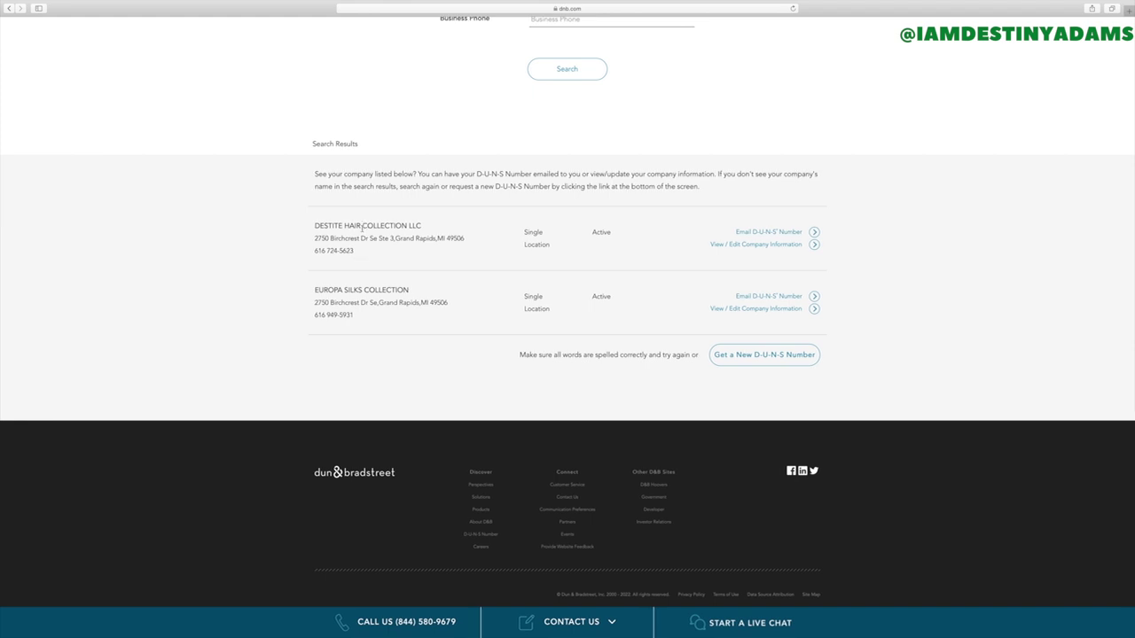
- Open the Email D-U-N-S Number form for the first matching company, then close it
click(814, 234)
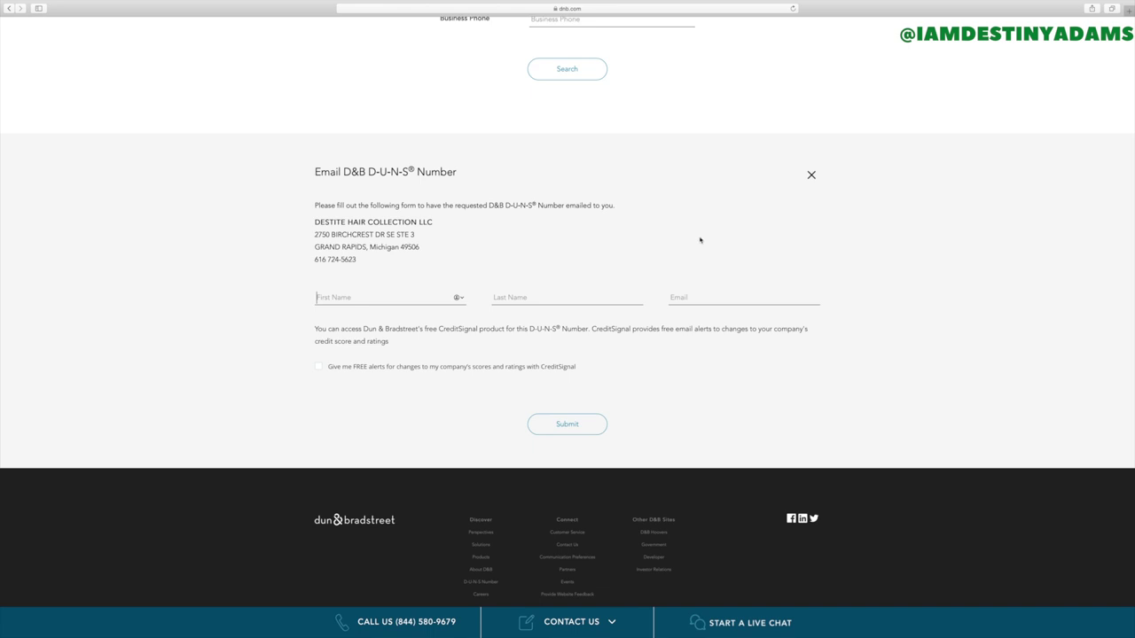
scroll(737, 232, down, 1)
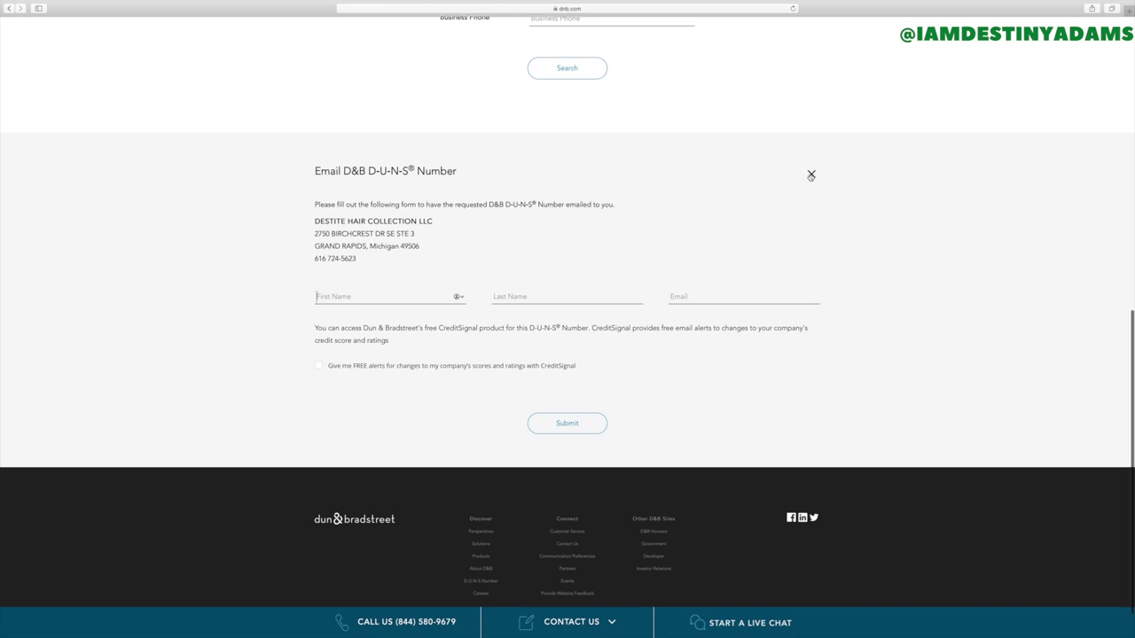
click(810, 176)
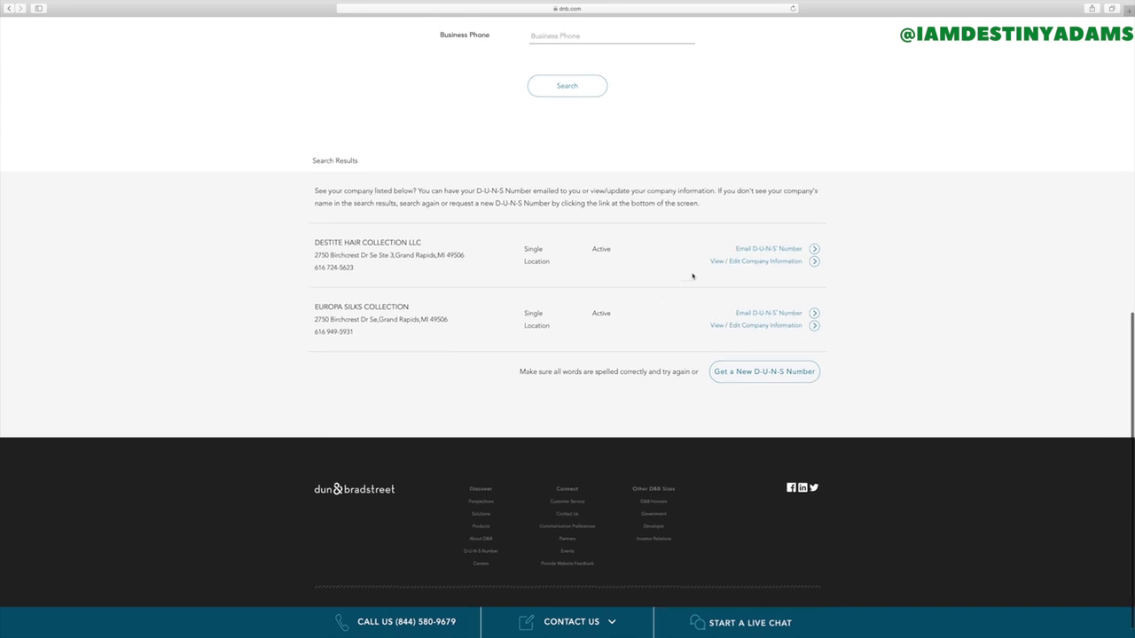
- Try View / Edit Company Information for the first company, then dismiss the account sign-up dialog
click(784, 262)
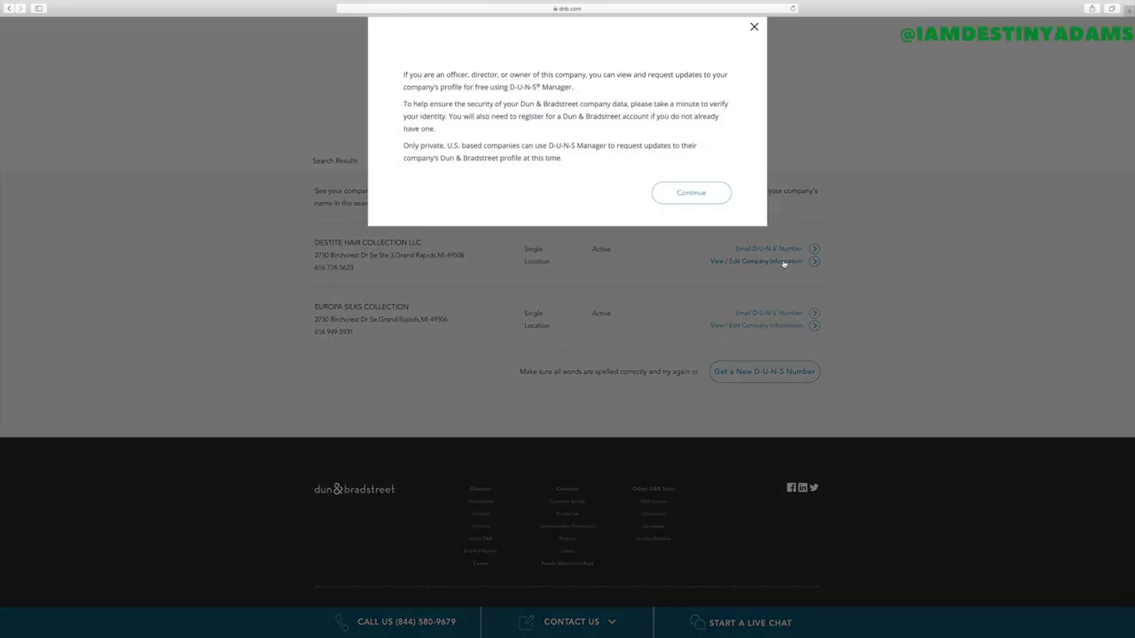
click(688, 211)
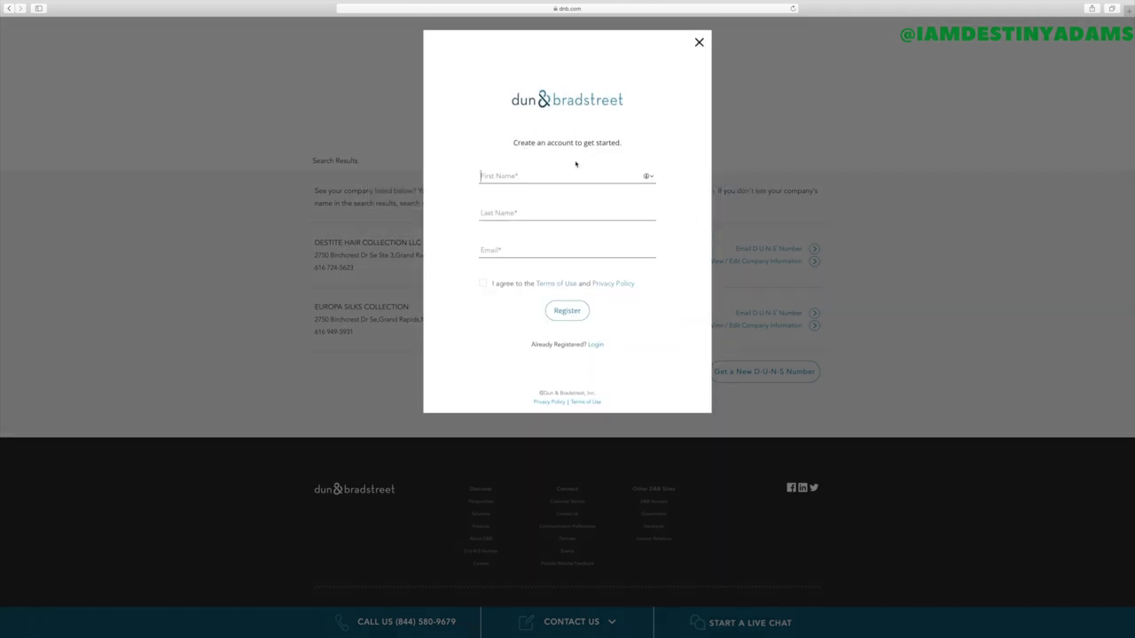
click(698, 42)
scroll(736, 266, up, 1)
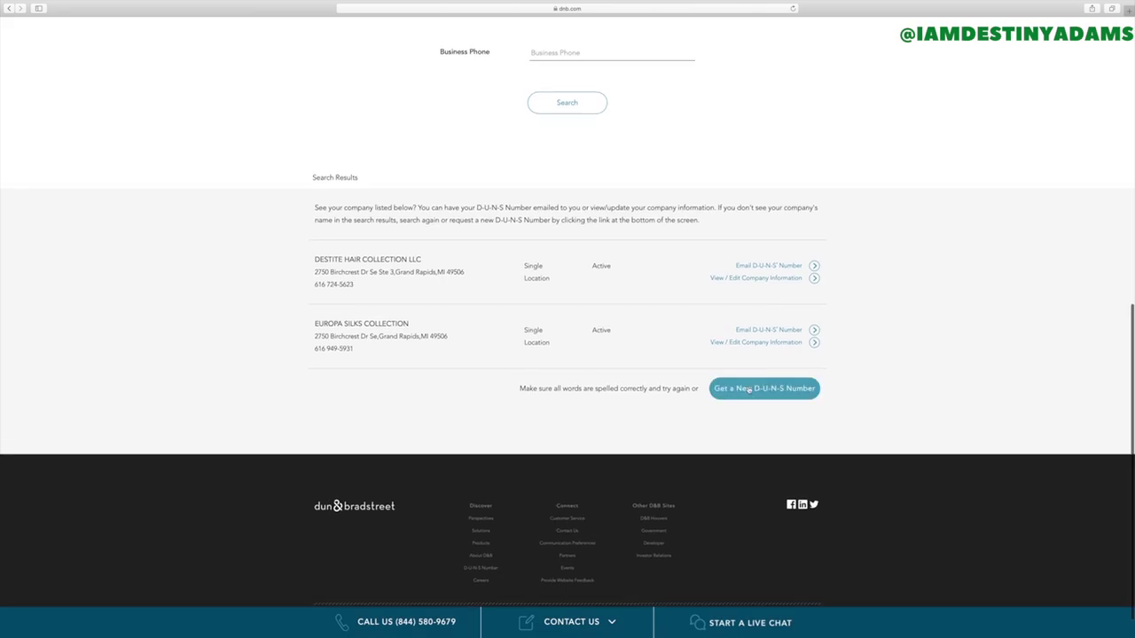
scroll(750, 390, up, 1)
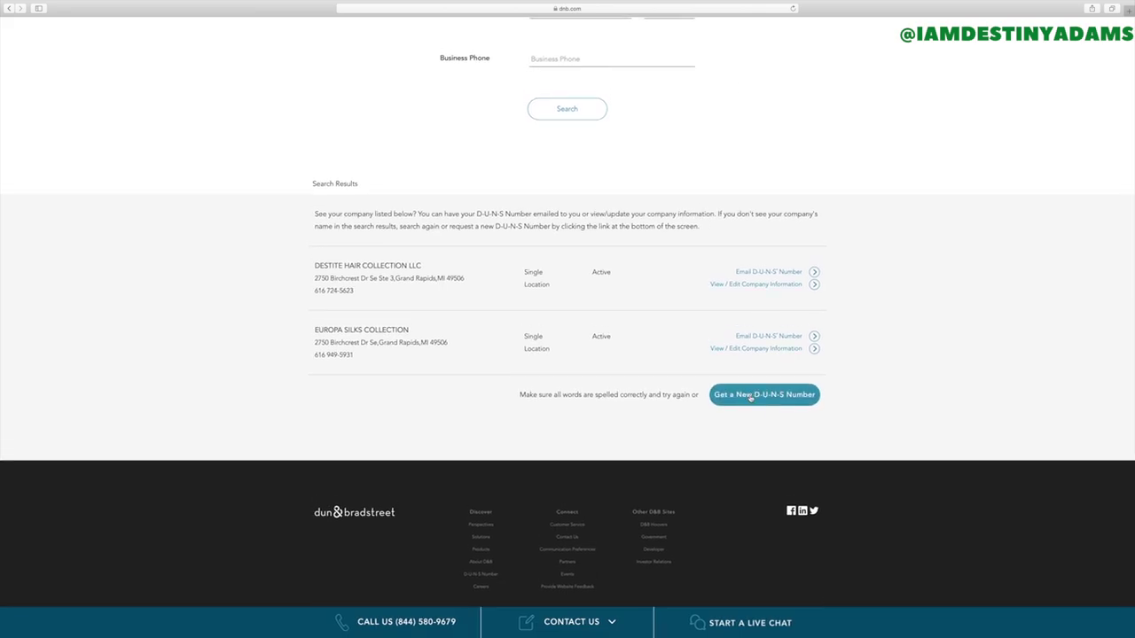
- Choose to request a new D-U-N-S Number, compare the plans, and start the Free plan
click(751, 397)
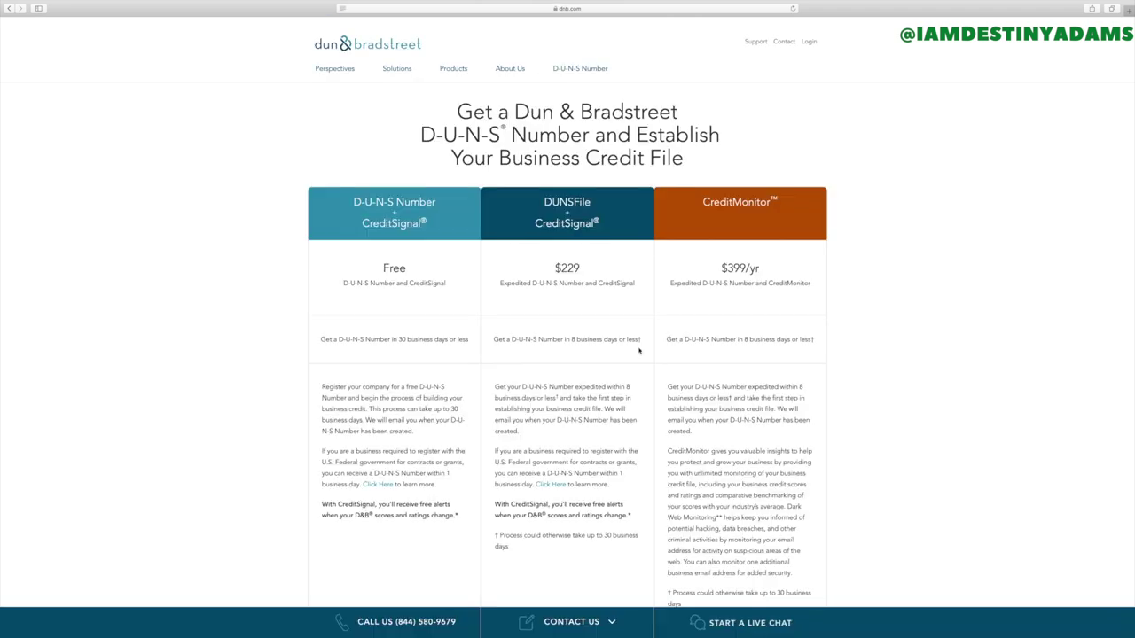
scroll(560, 336, down, 3)
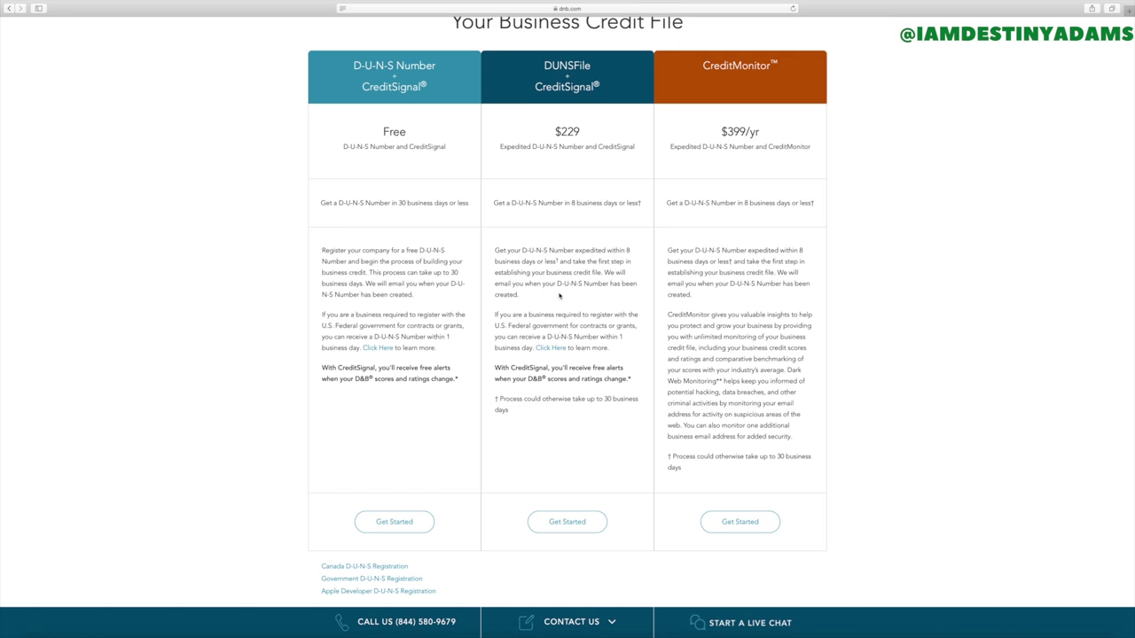
scroll(532, 254, down, 1)
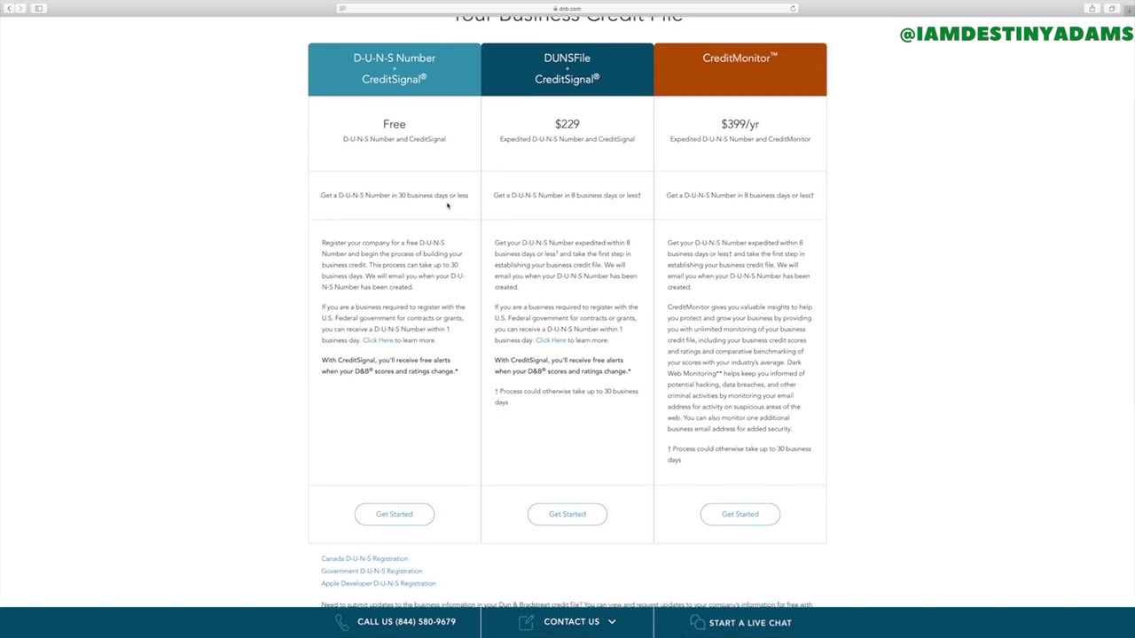
scroll(448, 205, down, 1)
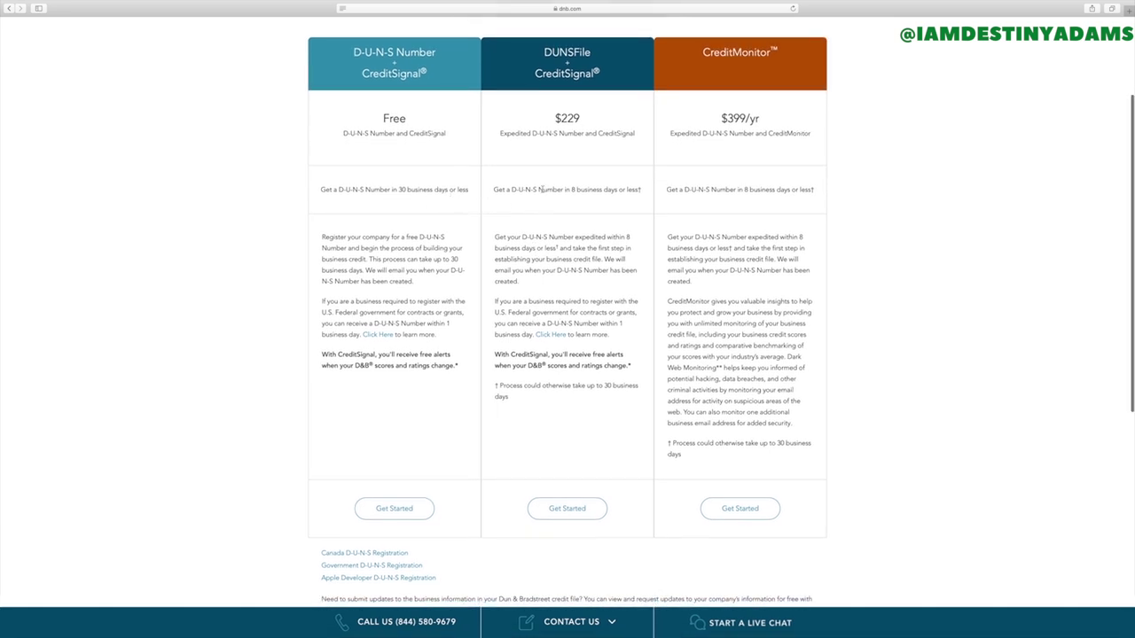
scroll(608, 157, down, 2)
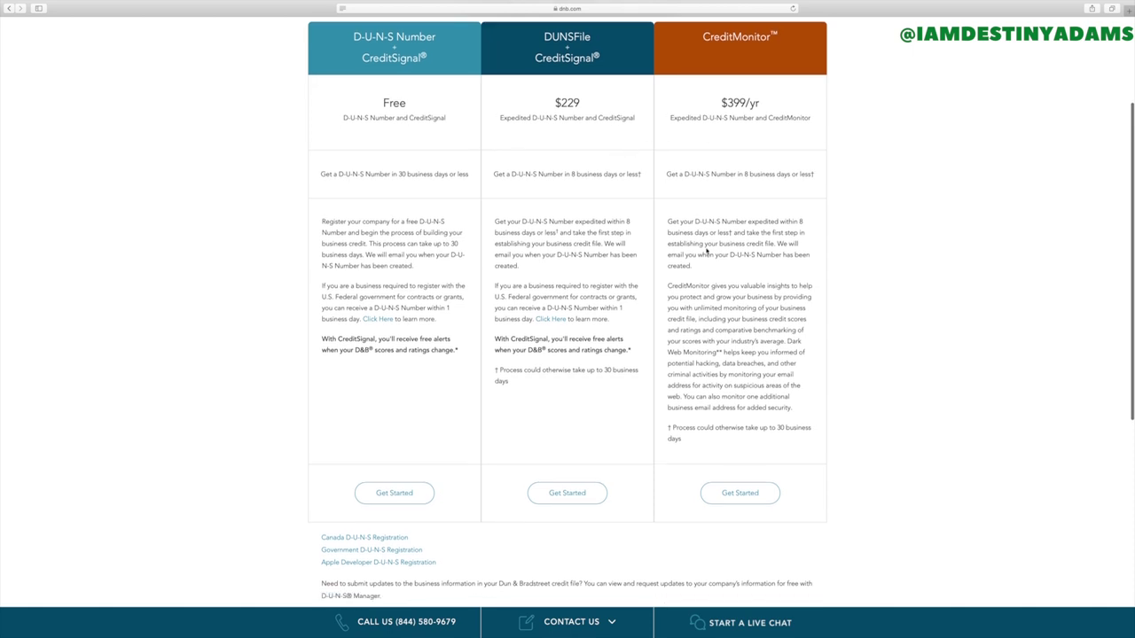
scroll(706, 252, up, 1)
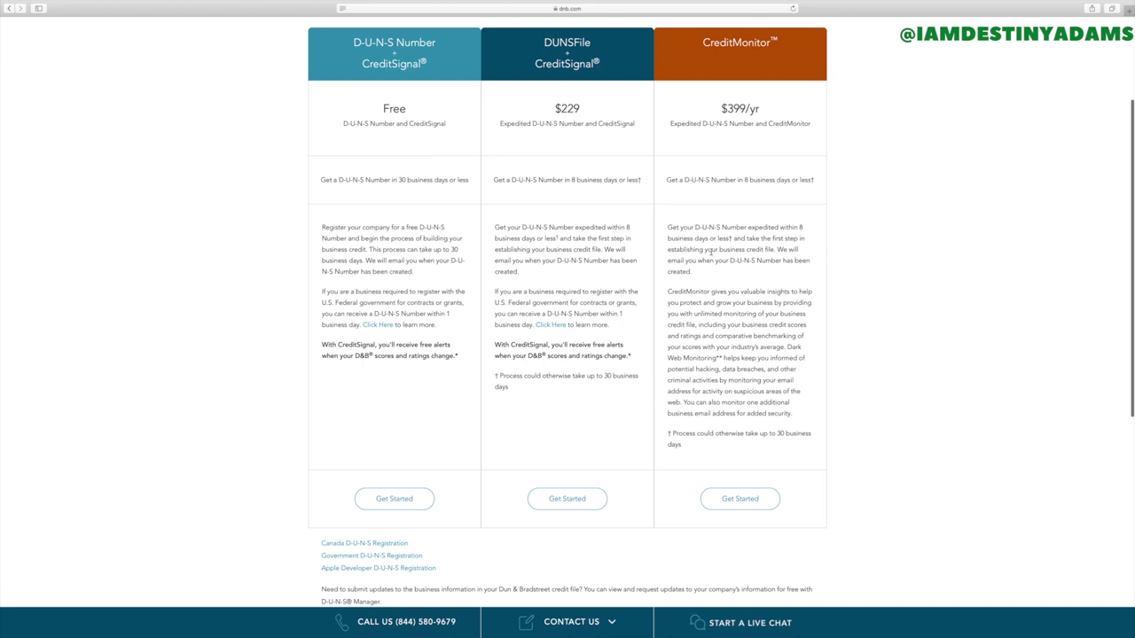
click(396, 502)
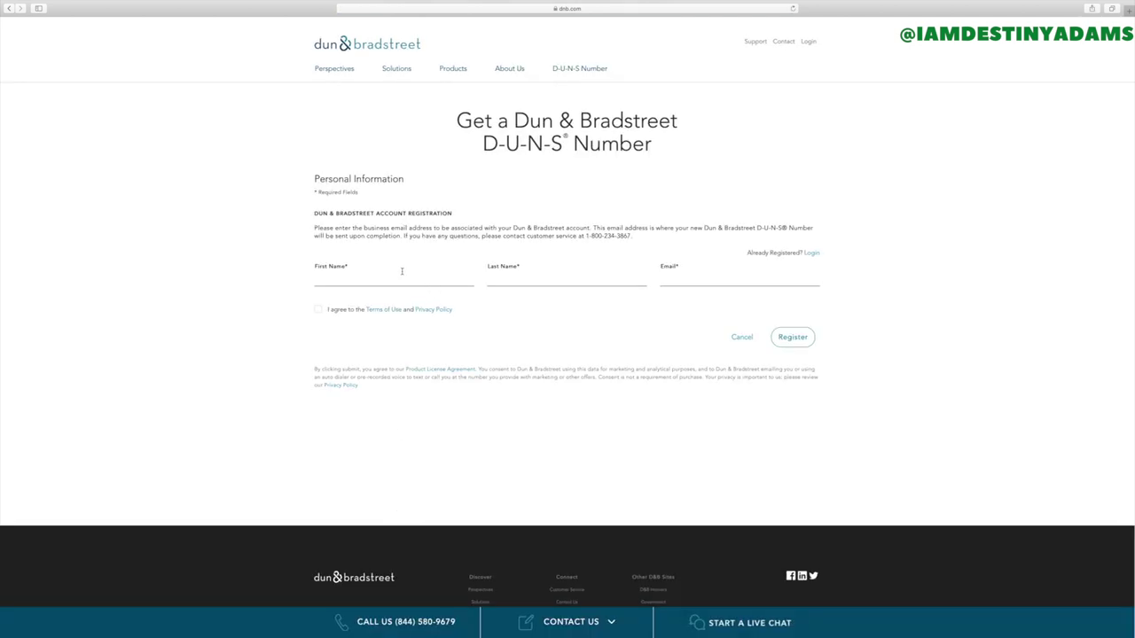
- Scroll to the registration form and begin entering the first name
scroll(378, 280, down, 1)
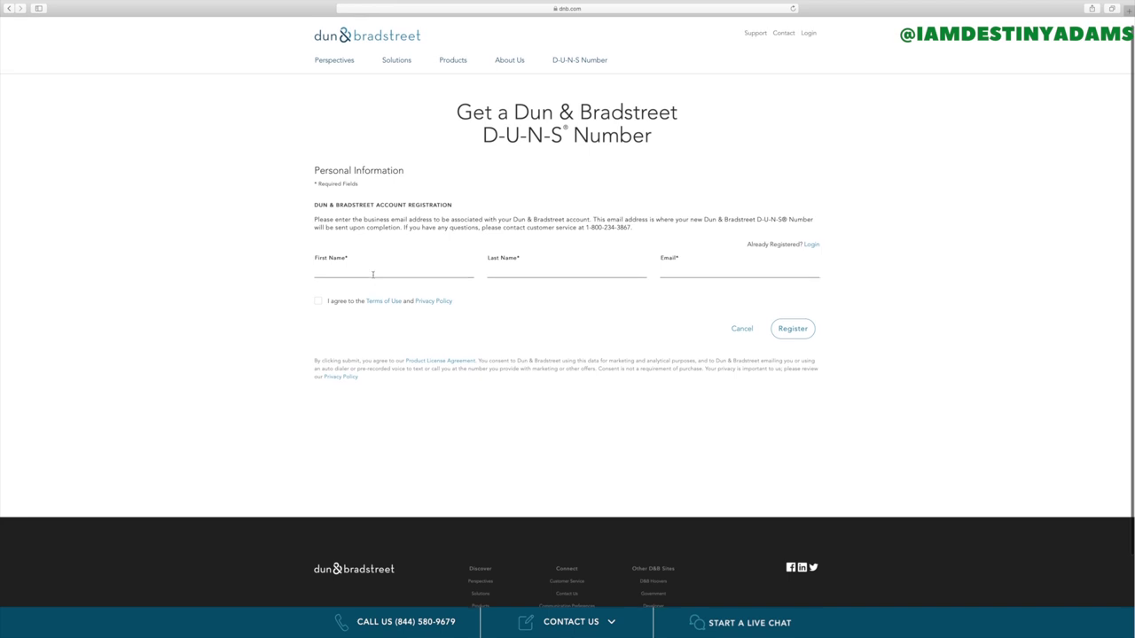
click(365, 271)
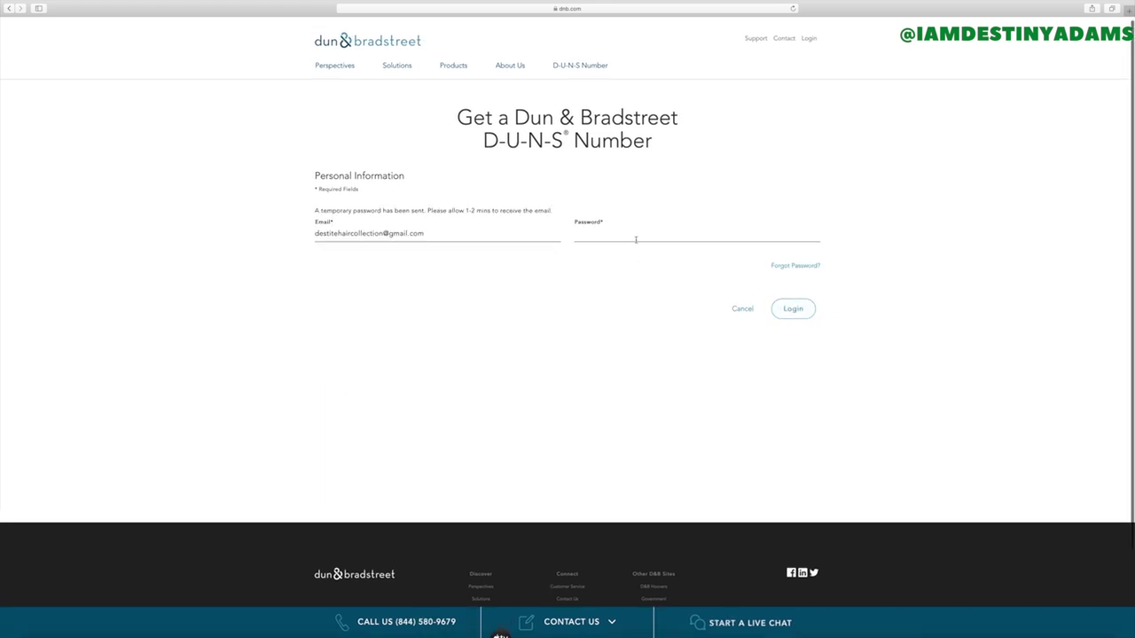
- Log in with the temporary password from the registration e-mail
scroll(641, 252, down, 1)
scroll(641, 252, down, 2)
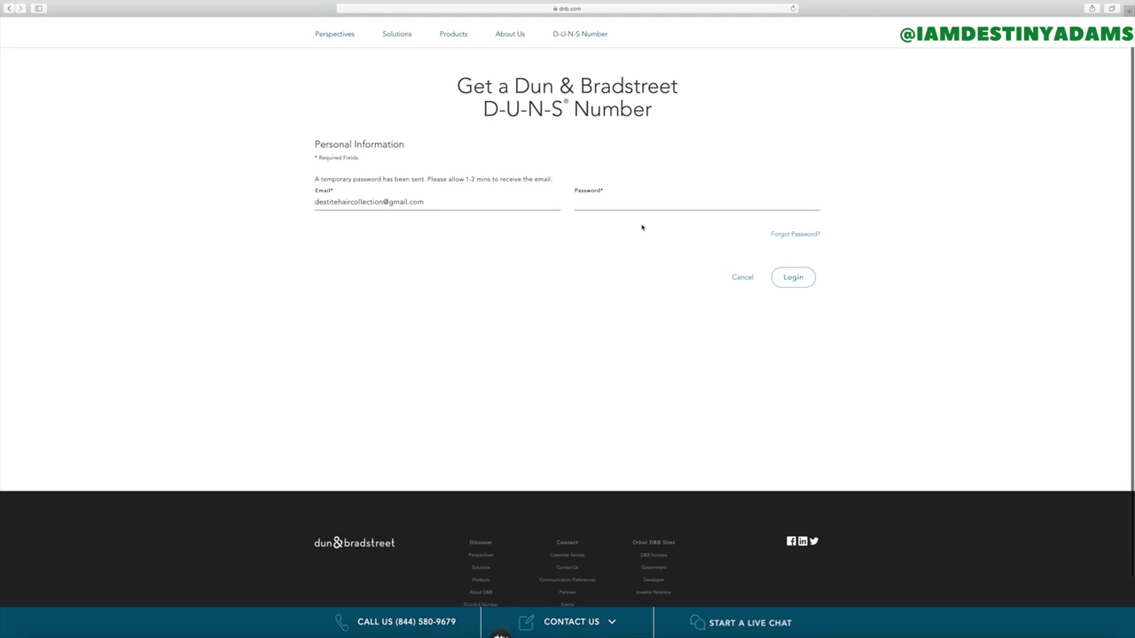
scroll(639, 210, down, 1)
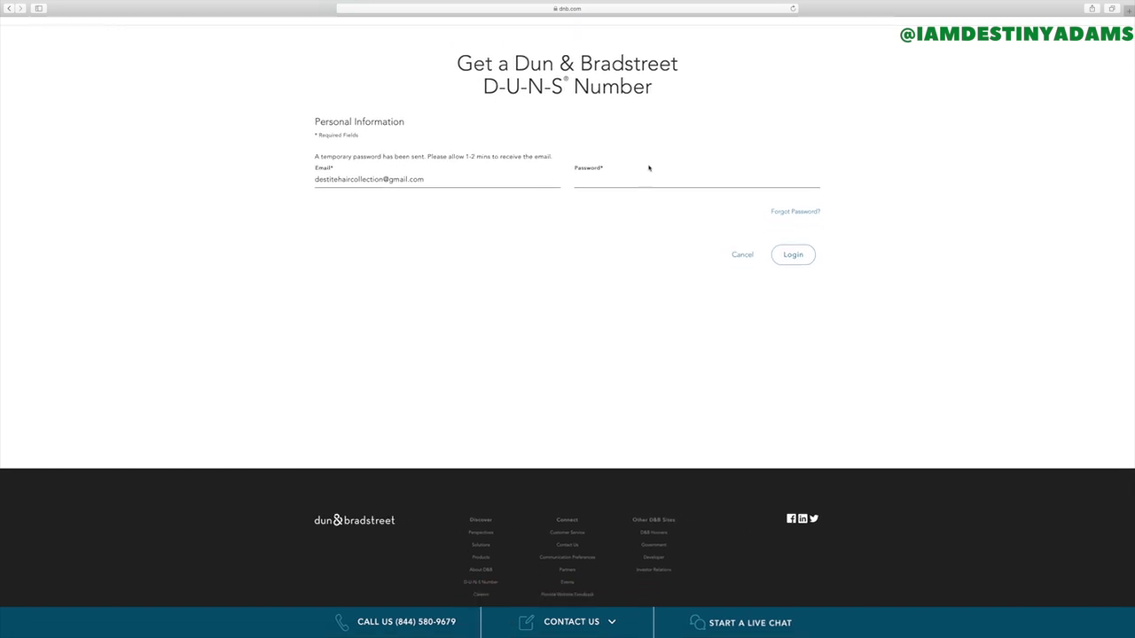
scroll(648, 173, up, 2)
scroll(648, 173, up, 2)
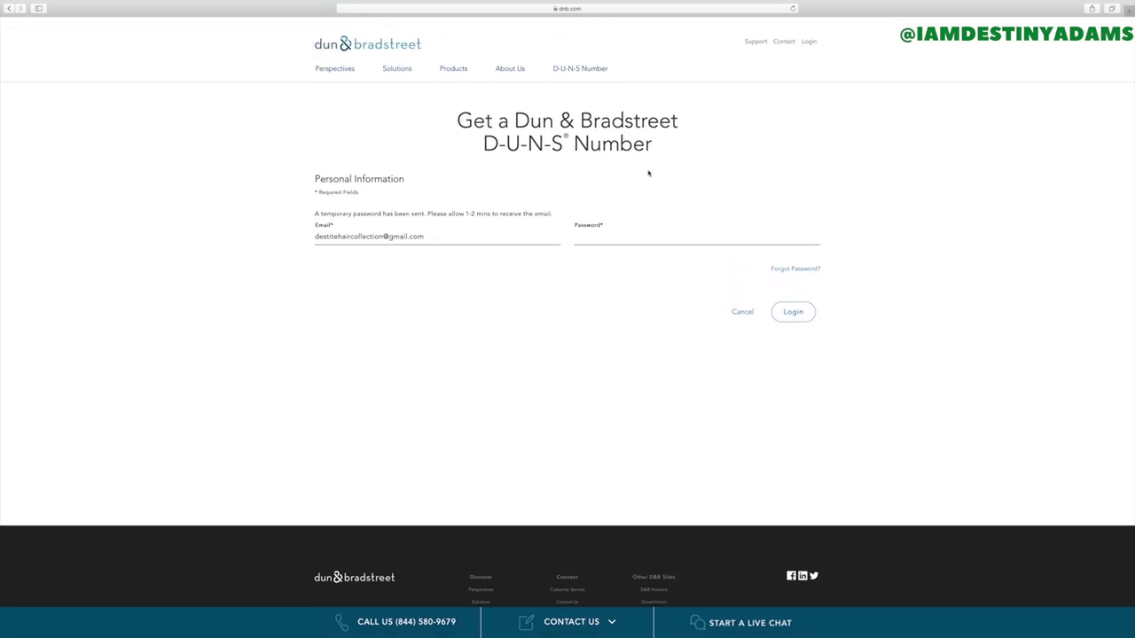
click(652, 237)
text(**********)
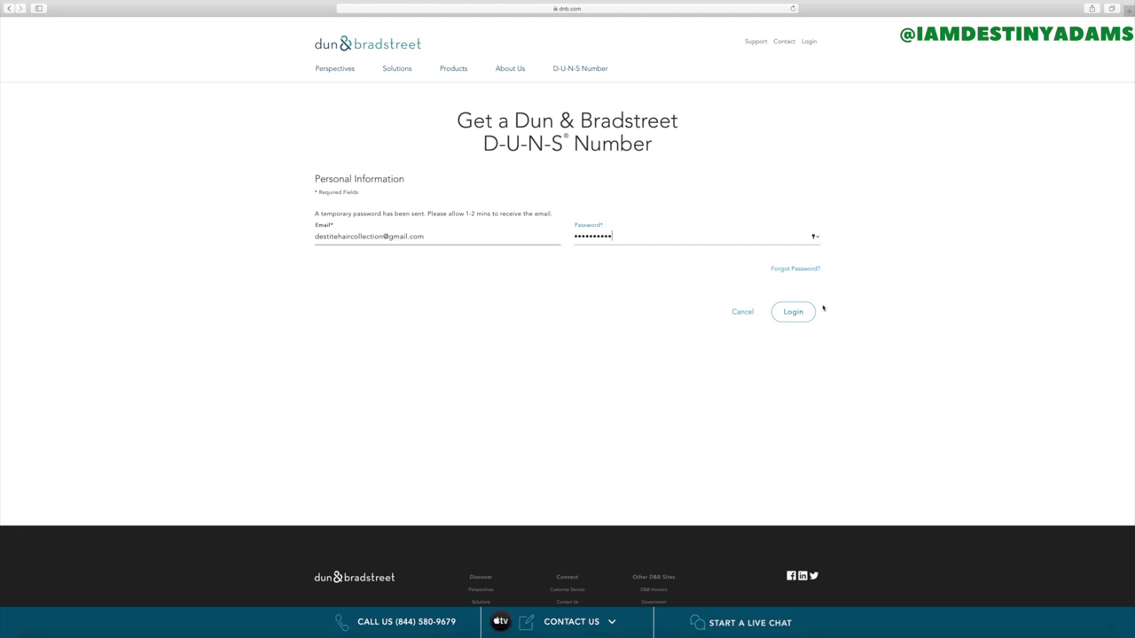
click(803, 312)
- Fill in the current password, a new password and its confirmation, re-entering the current password
text(*********)
key(Tab)
text(*********)
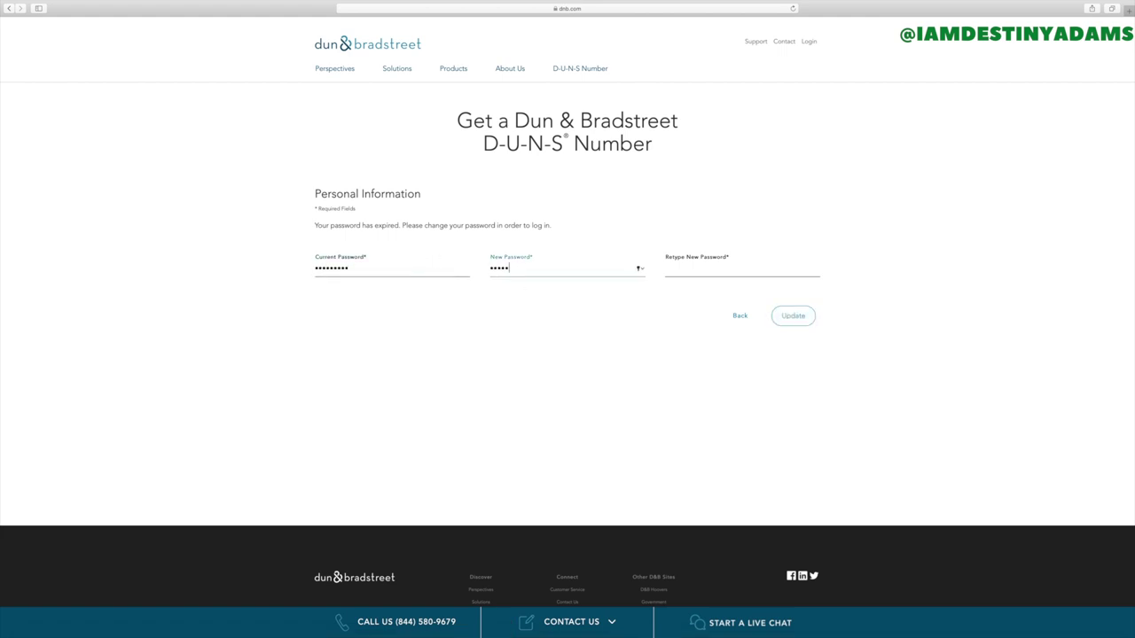
key(Tab)
text(*********)
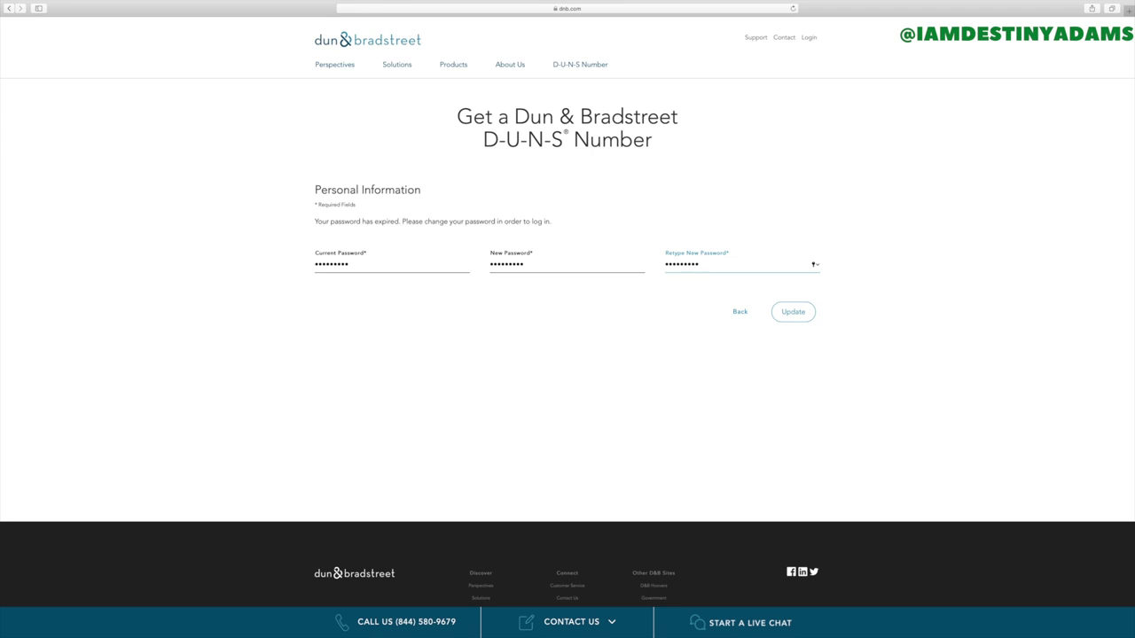
key(shift+Tab)
key(shift+Tab)
key(BackSpace)
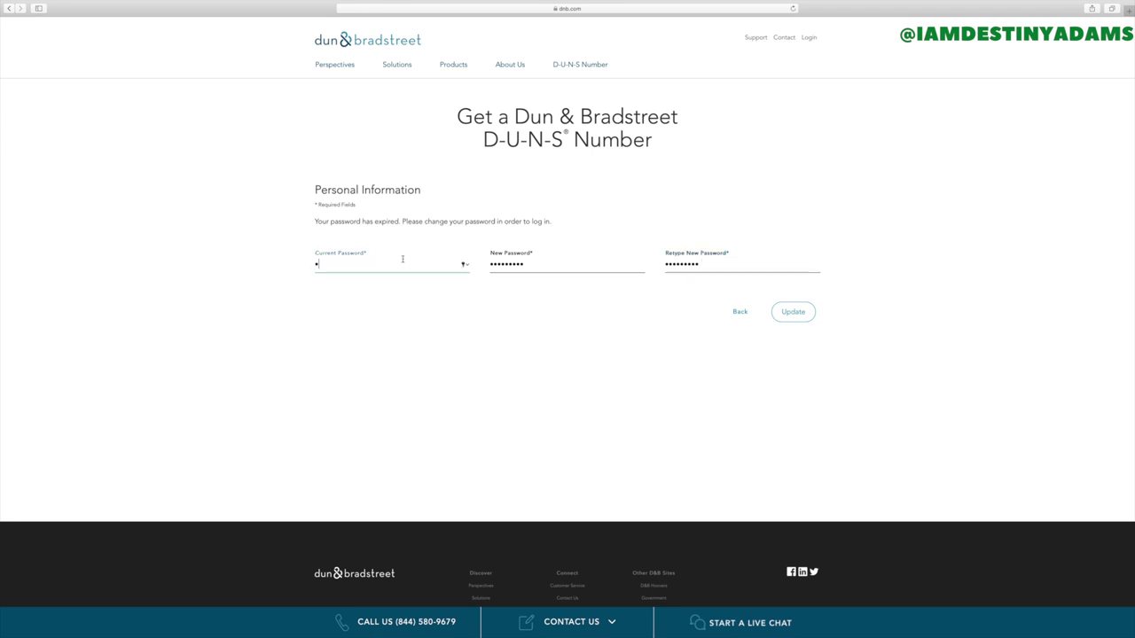
text(*)
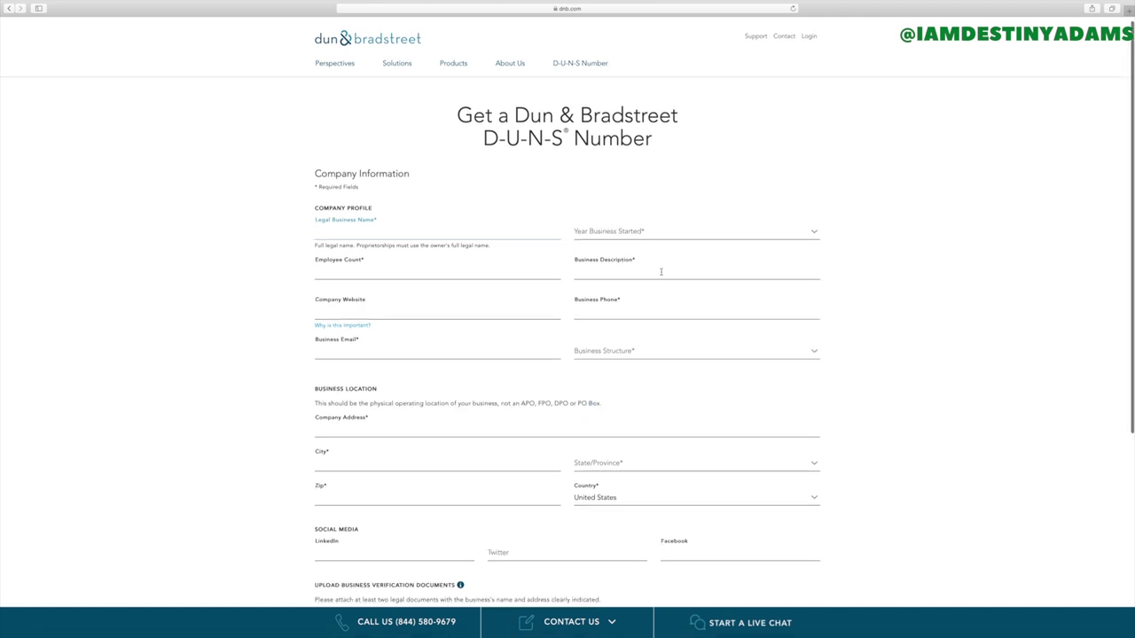
- Scroll down through the Company Information form
scroll(574, 315, down, 1)
scroll(568, 321, down, 3)
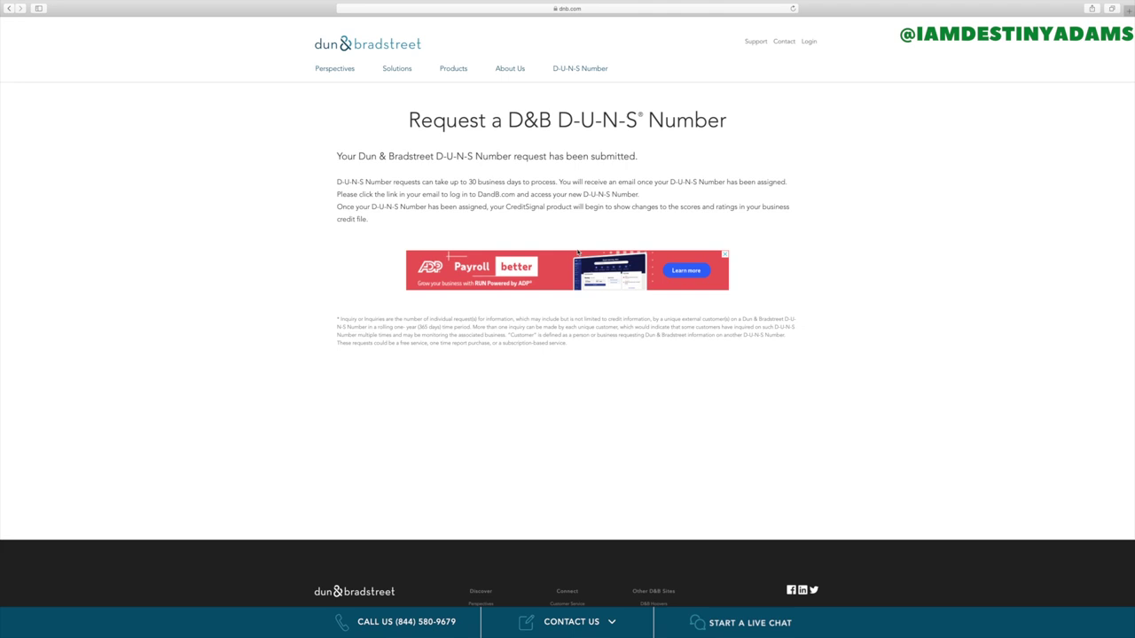
scroll(762, 430, down, 1)
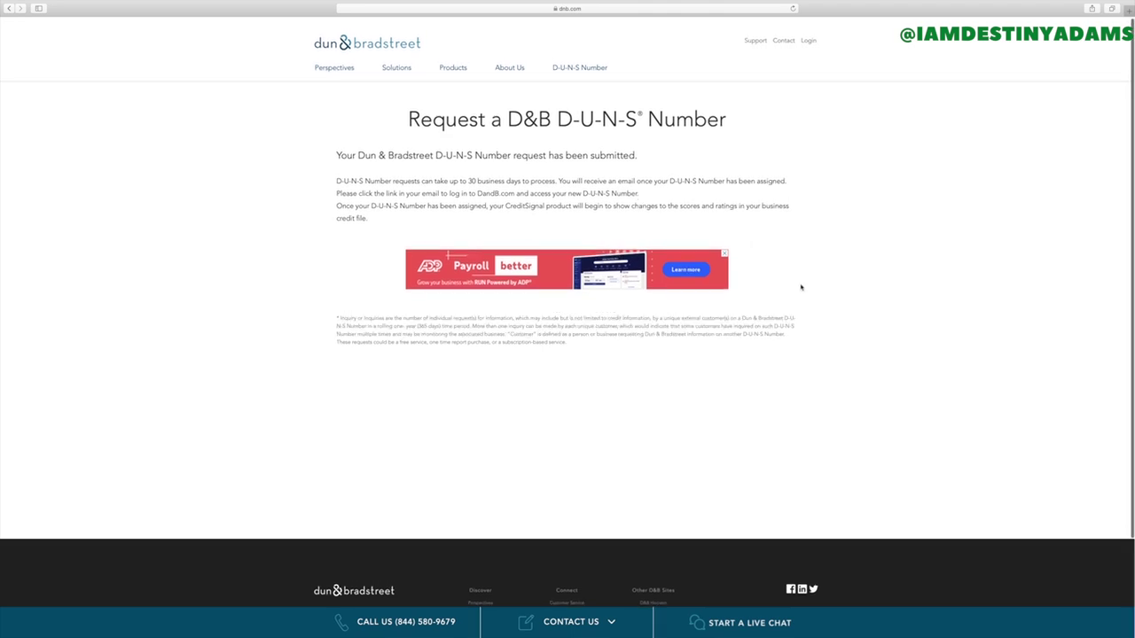
scroll(720, 433, down, 1)
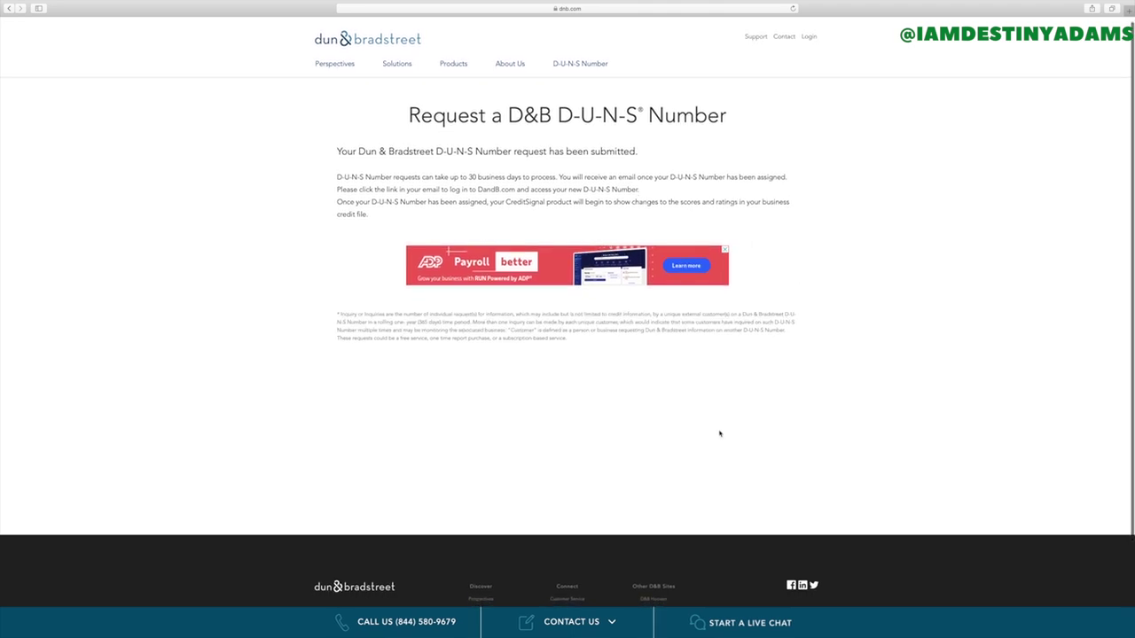
scroll(719, 434, down, 1)
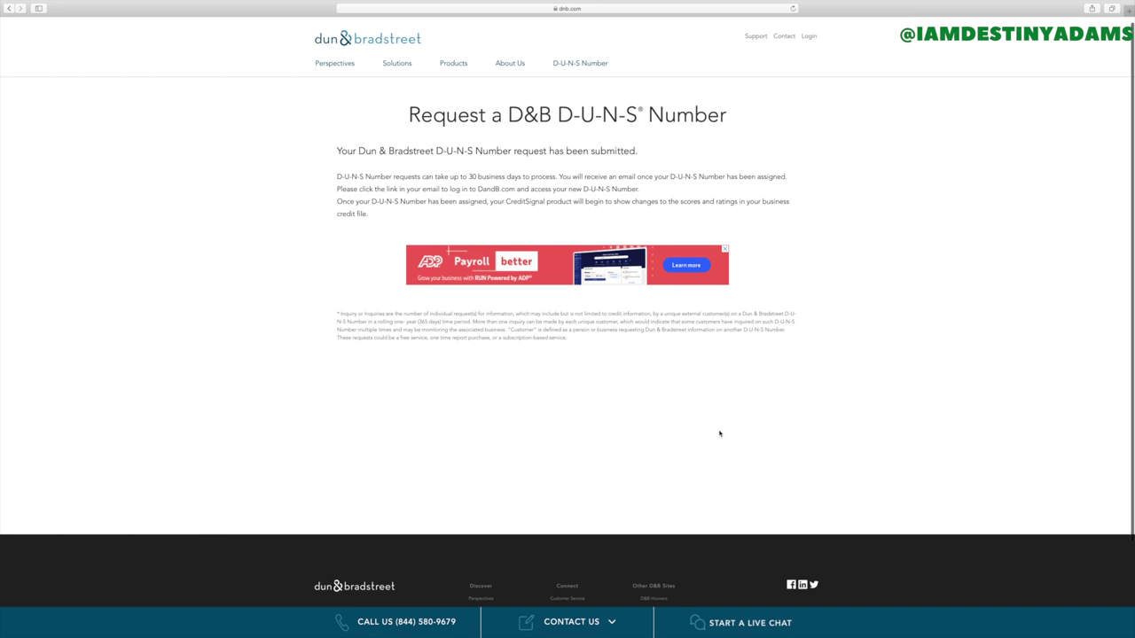
scroll(719, 433, down, 1)
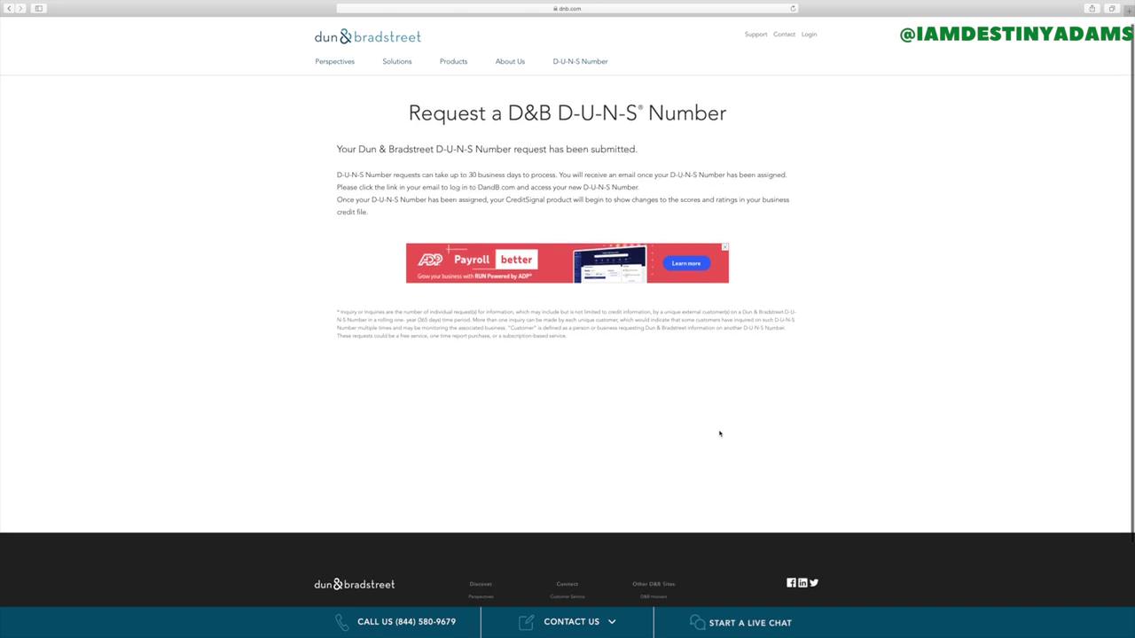
scroll(719, 434, down, 3)
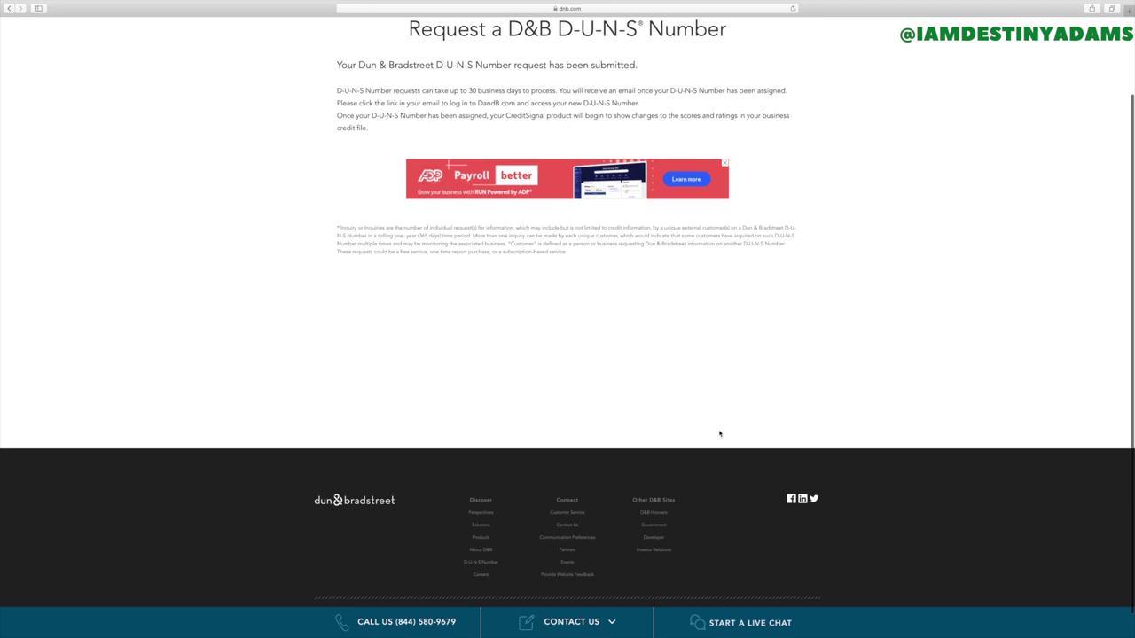
scroll(720, 434, up, 3)
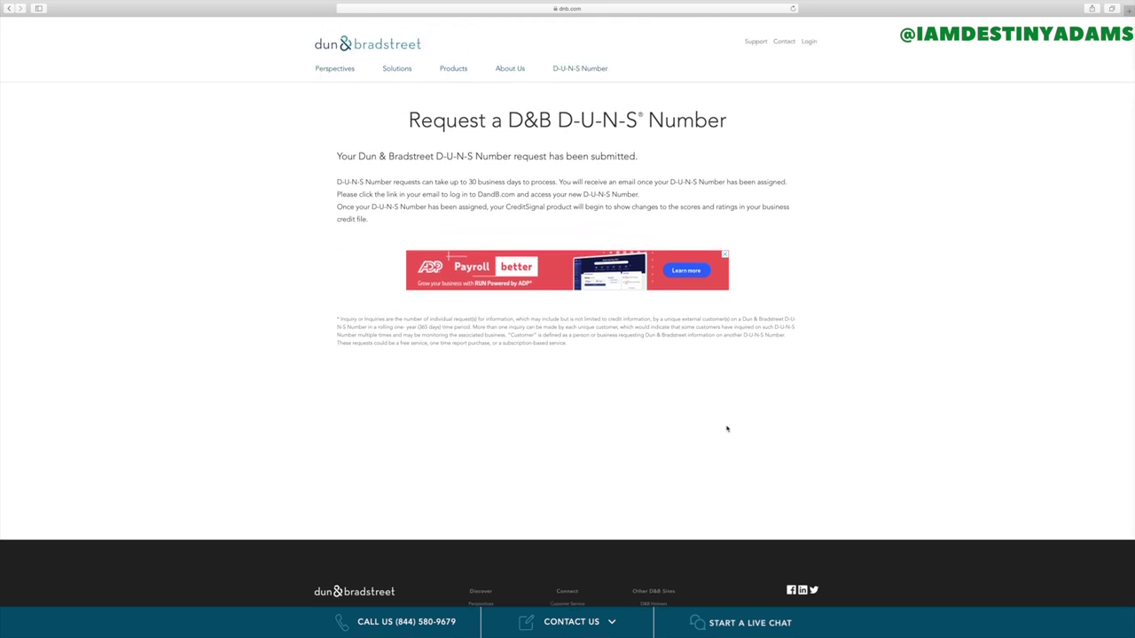